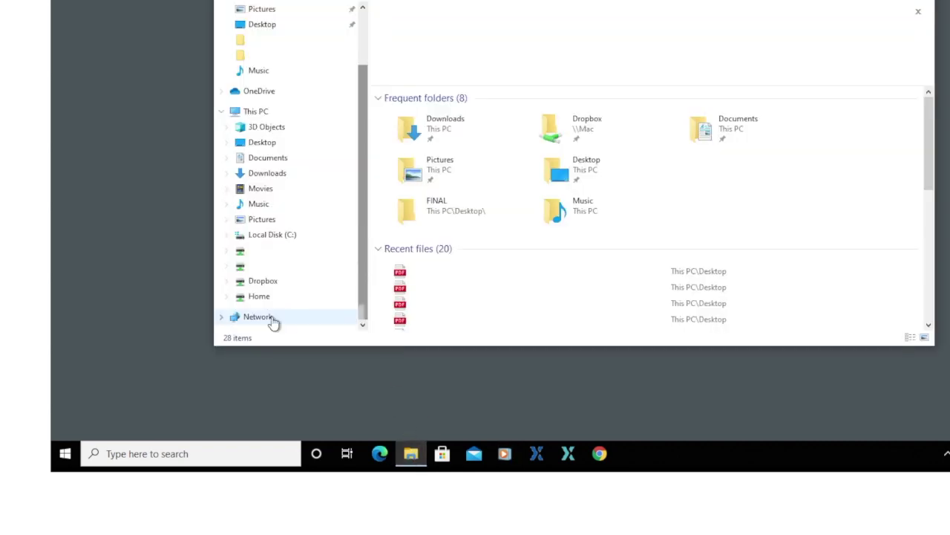
Step: Open the IP-Gateway's web login page at 192.168.2.31 from the Network device list
click(272, 321)
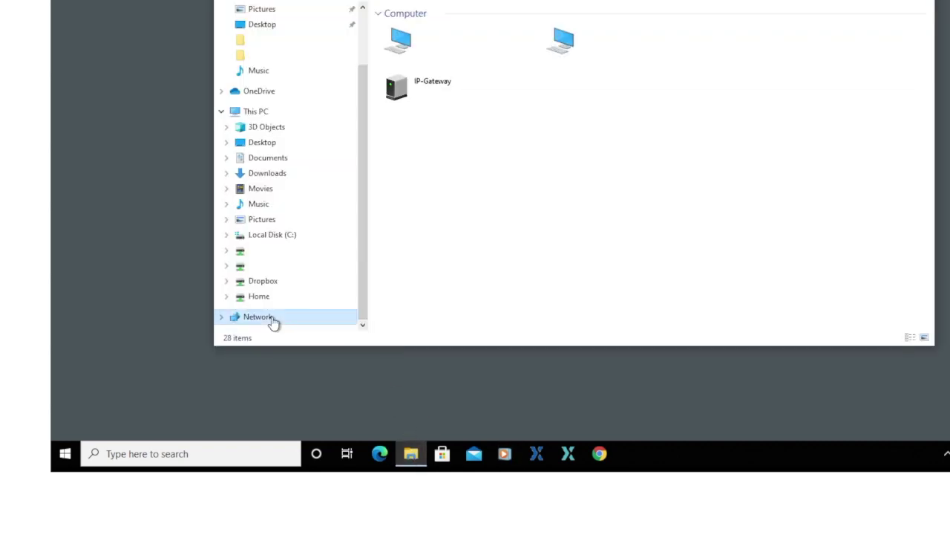
double_click(424, 86)
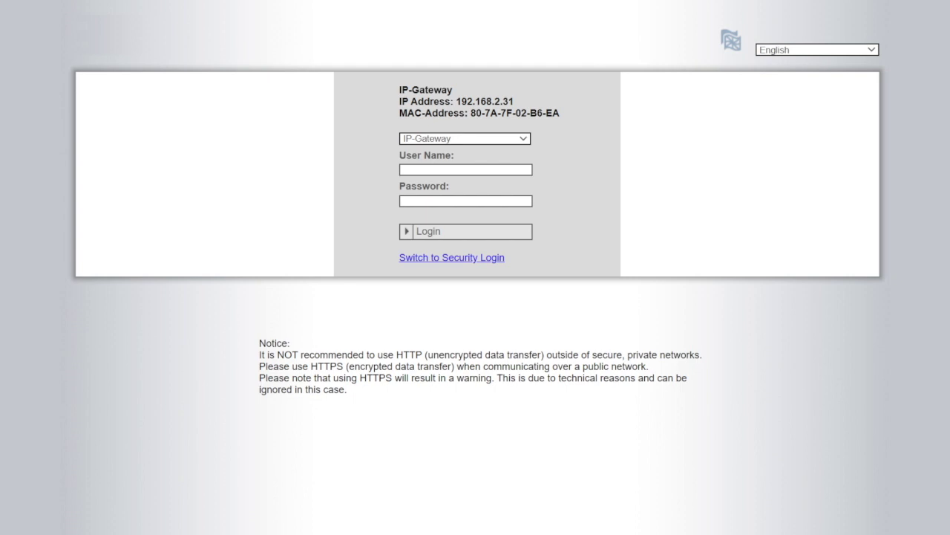
Step: Enter user name admin and the account password into the gateway's sign-in form
click(781, 49)
click(466, 169)
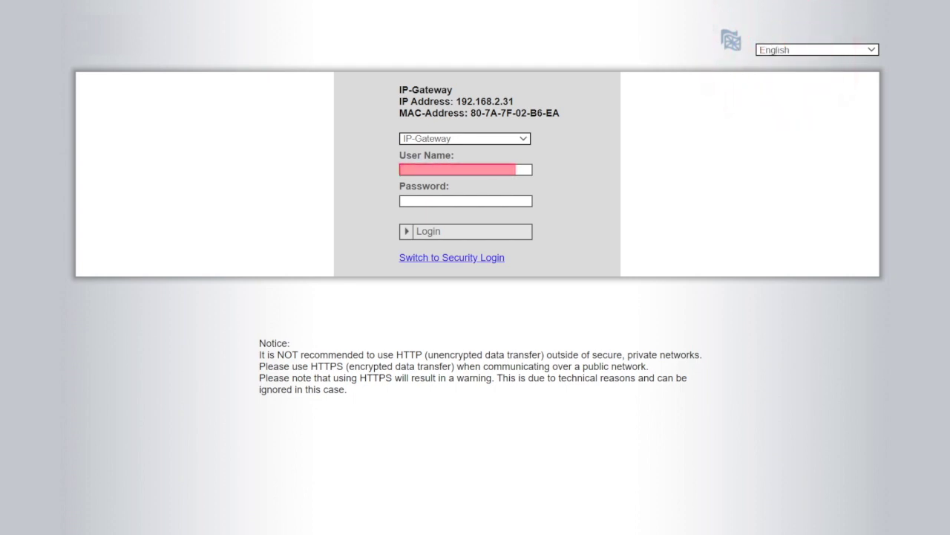
text(admin)
click(465, 201)
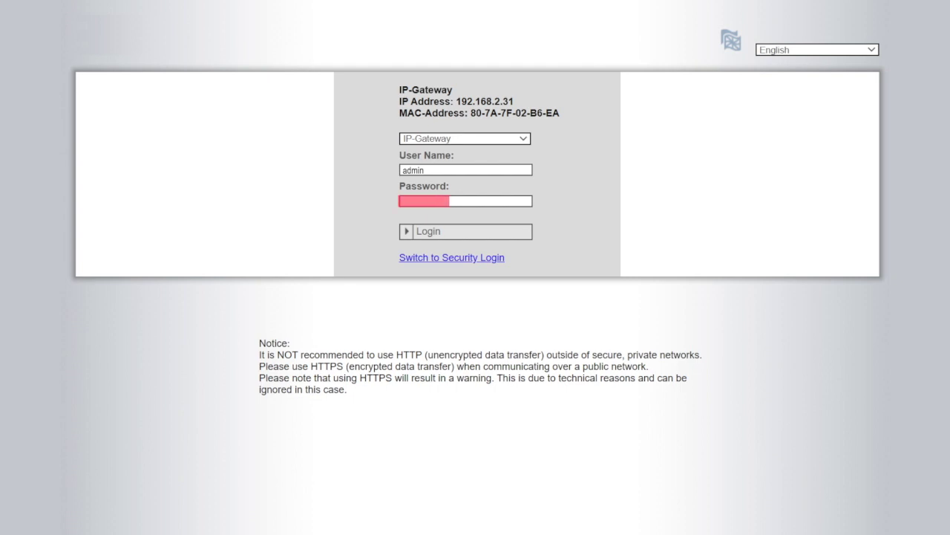
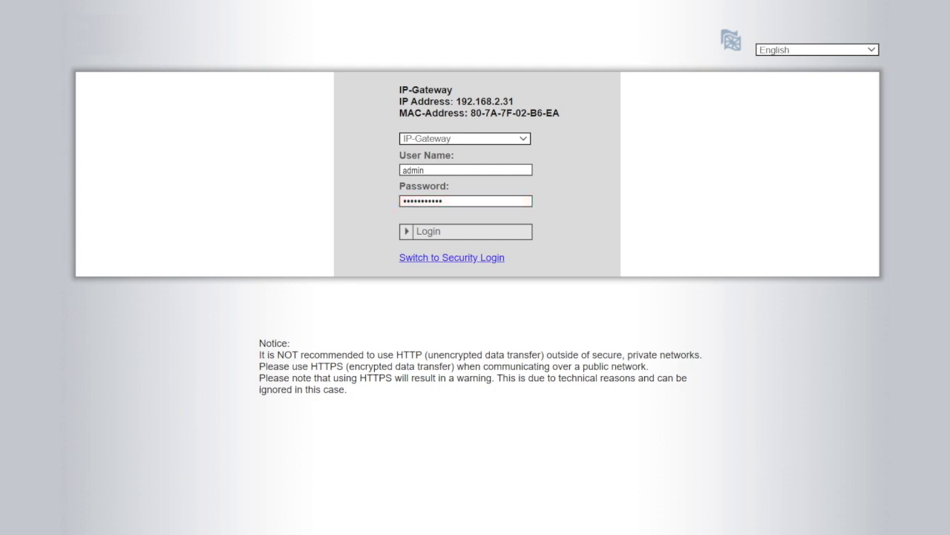
Step: Log in and browse Basic settings and the outdoor station's details, then the unpaired phone in App Management
click(425, 236)
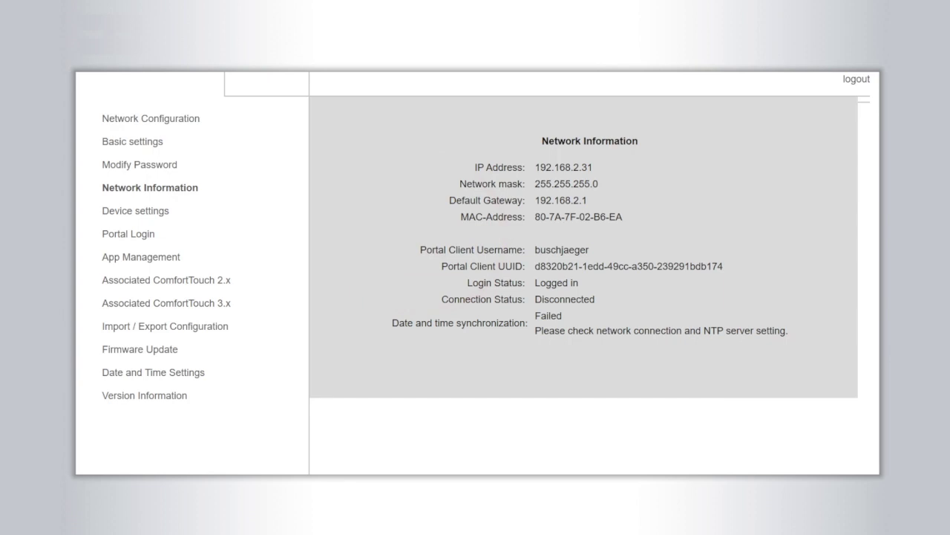
click(148, 119)
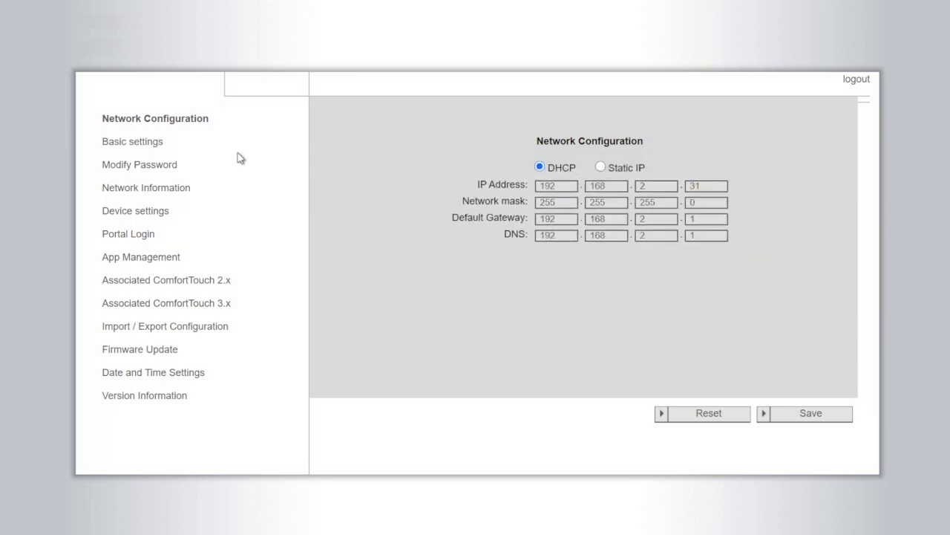
click(162, 148)
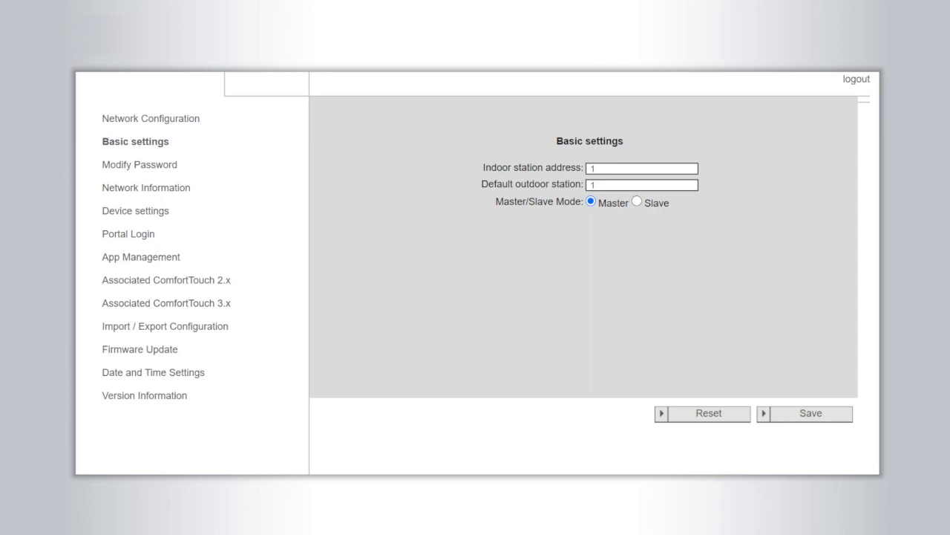
click(158, 212)
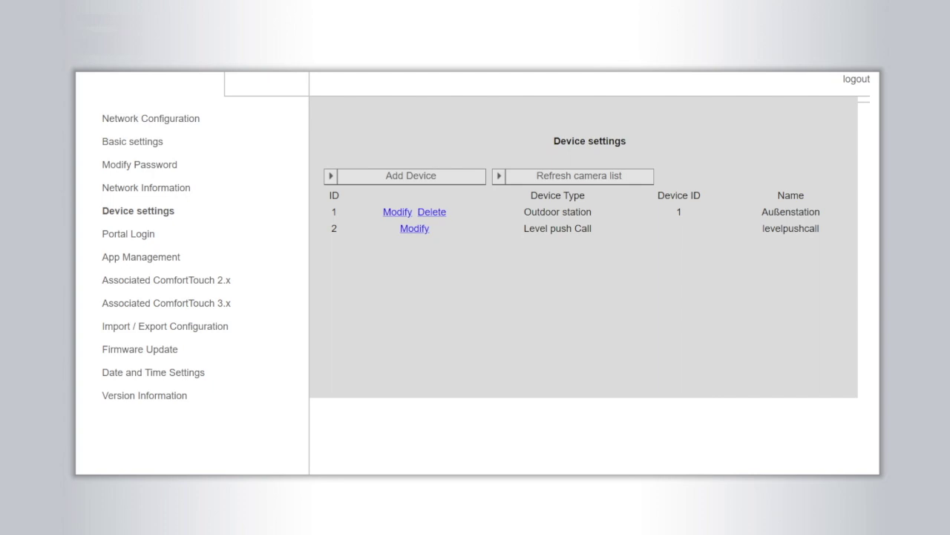
click(395, 212)
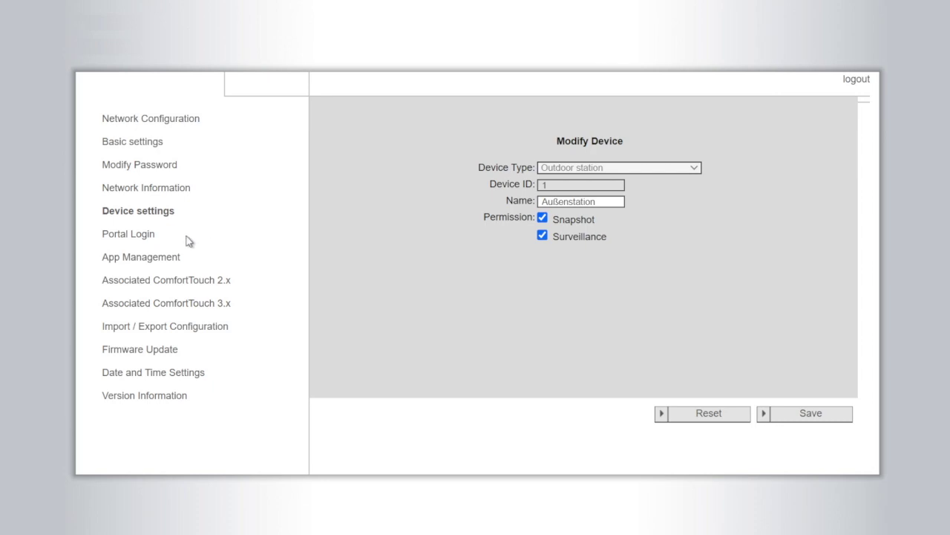
click(164, 257)
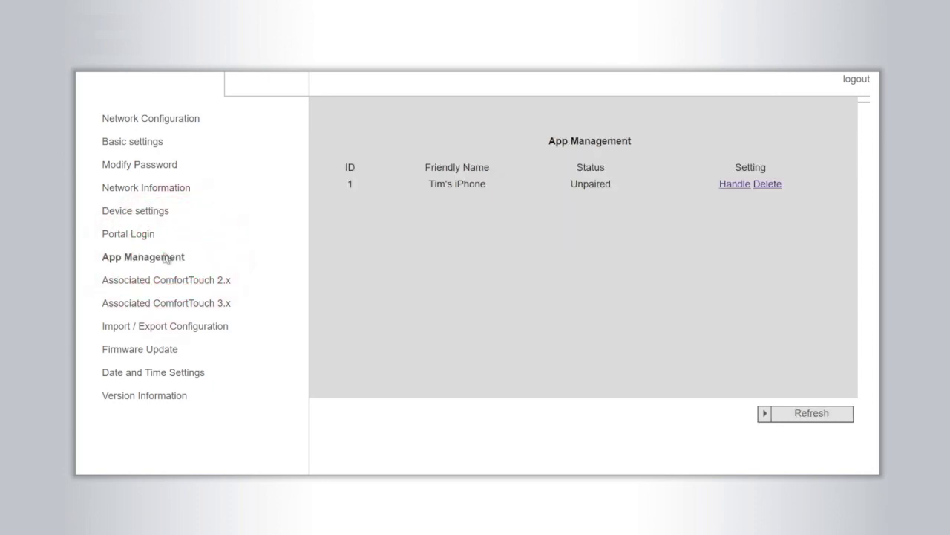
Step: Review phone permissions and date/time settings, log the gateway out of the portal, and reach Firmware Update
click(731, 184)
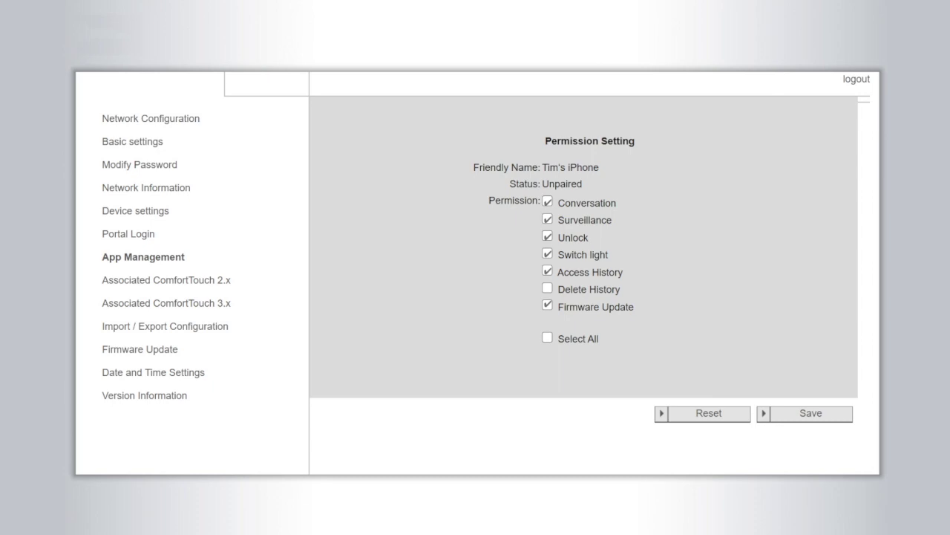
click(187, 374)
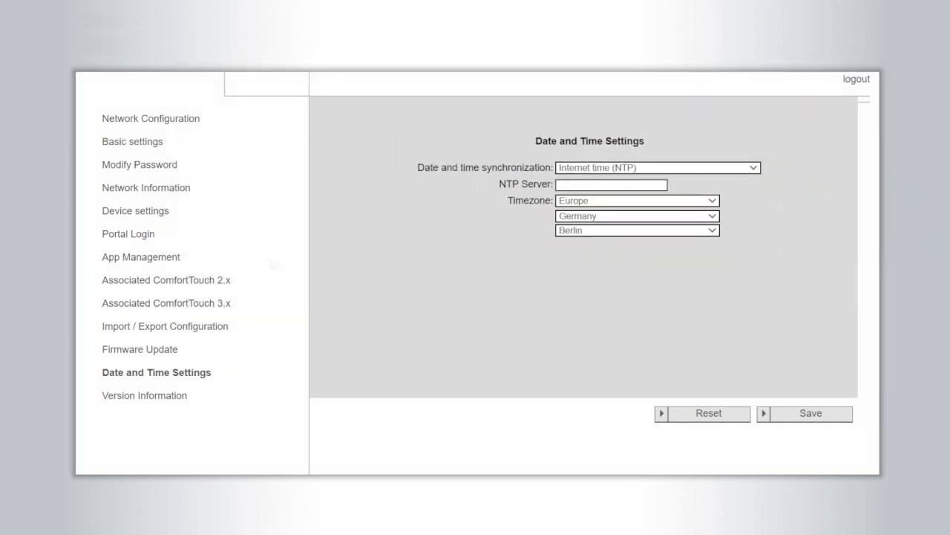
click(149, 234)
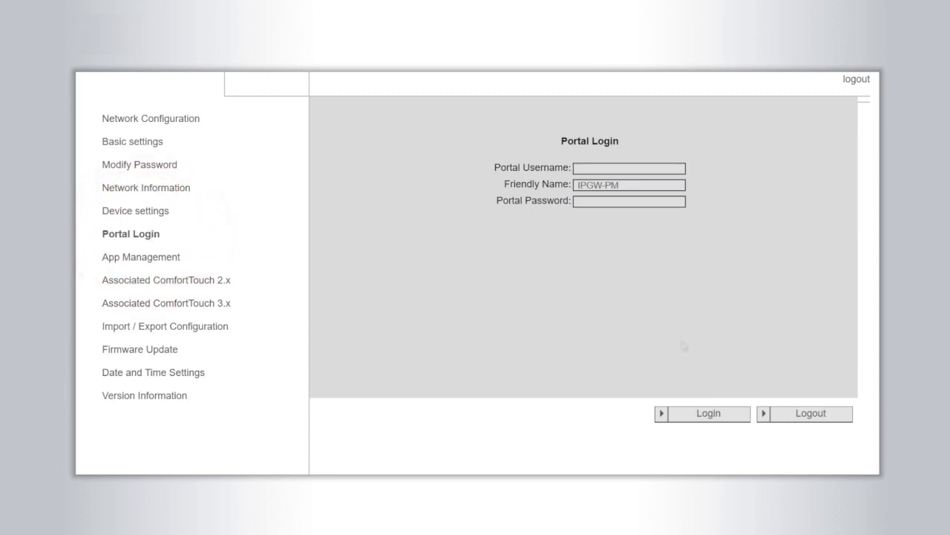
click(813, 415)
click(171, 350)
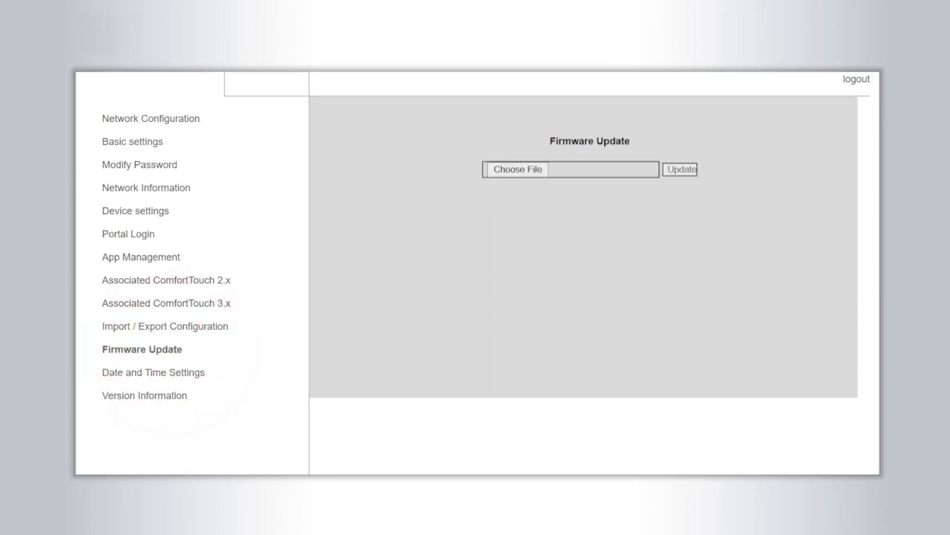
Step: Update the gateway firmware with the .img file from the Desktop, then log out
click(520, 169)
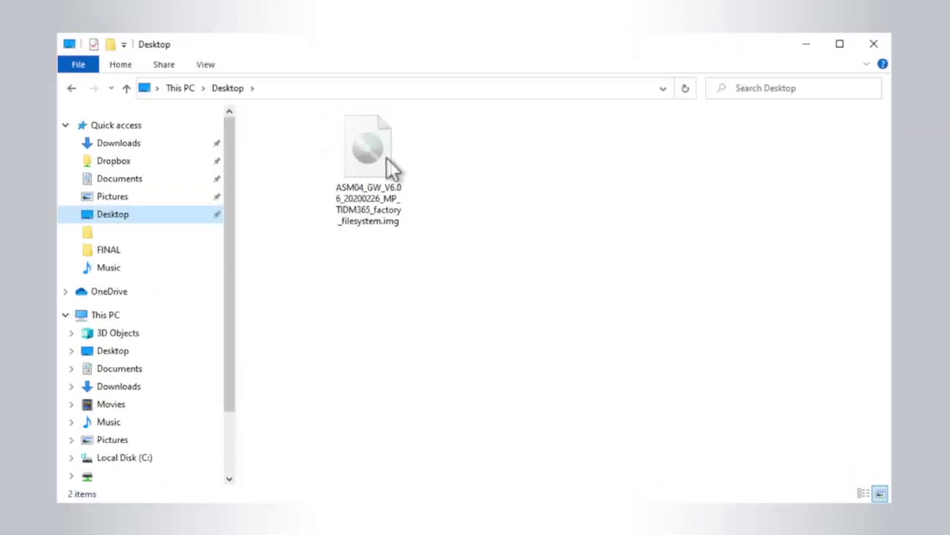
double_click(386, 157)
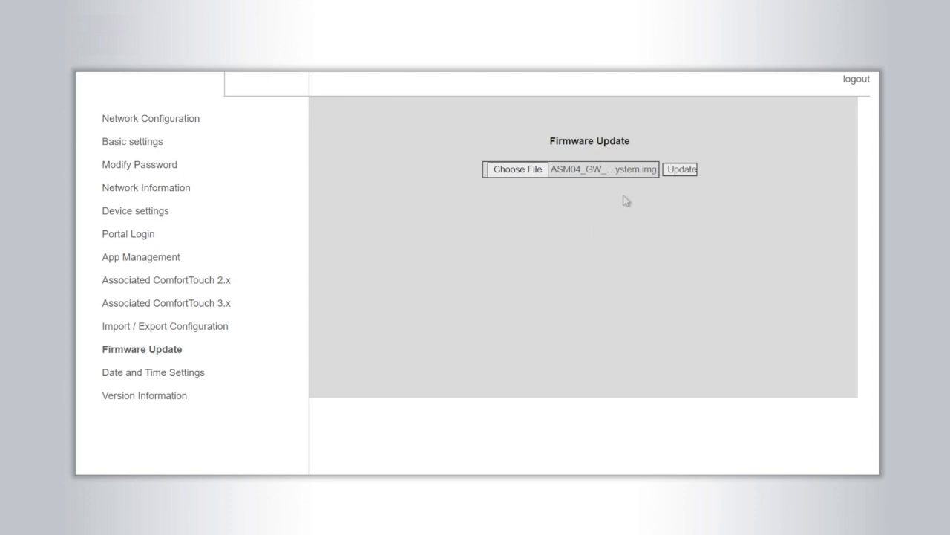
click(676, 170)
click(856, 78)
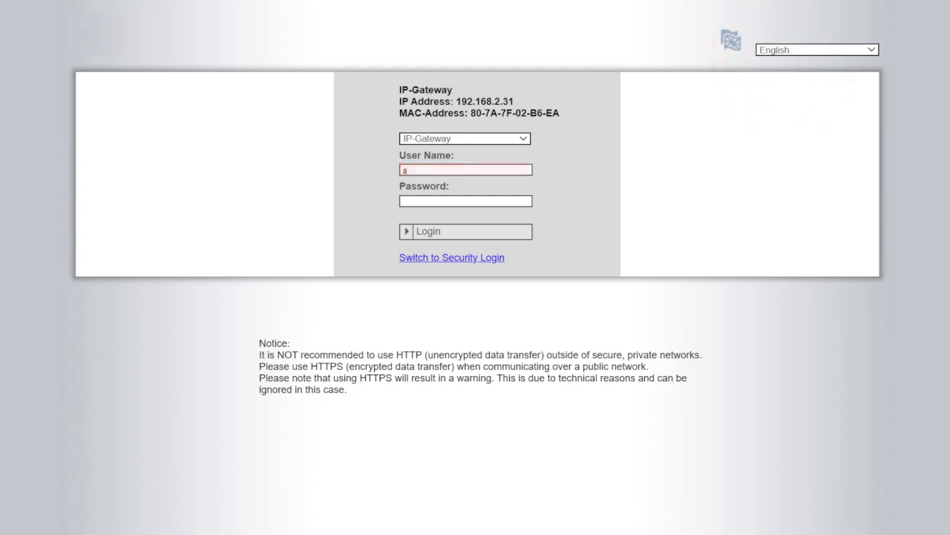
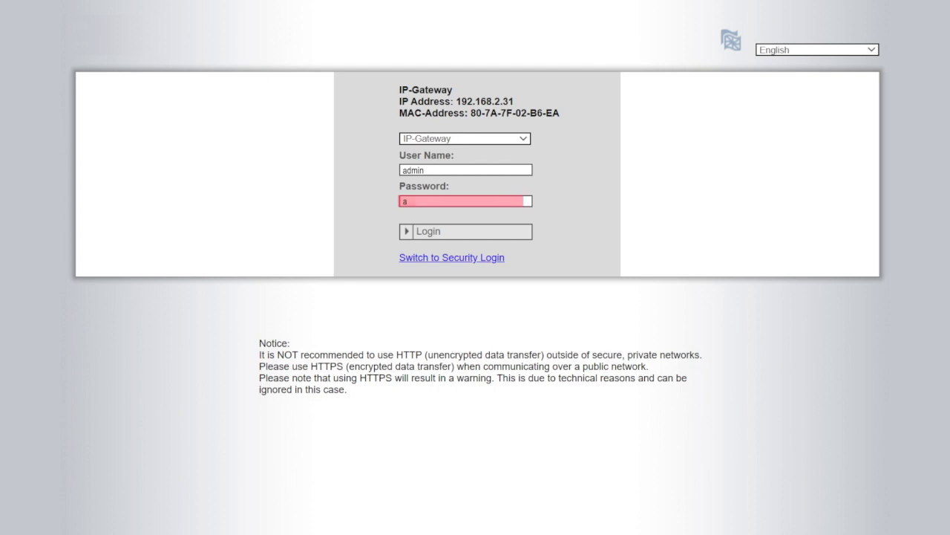
Step: Log back in as admin and enter the current, new and confirmed admin passwords
click(431, 231)
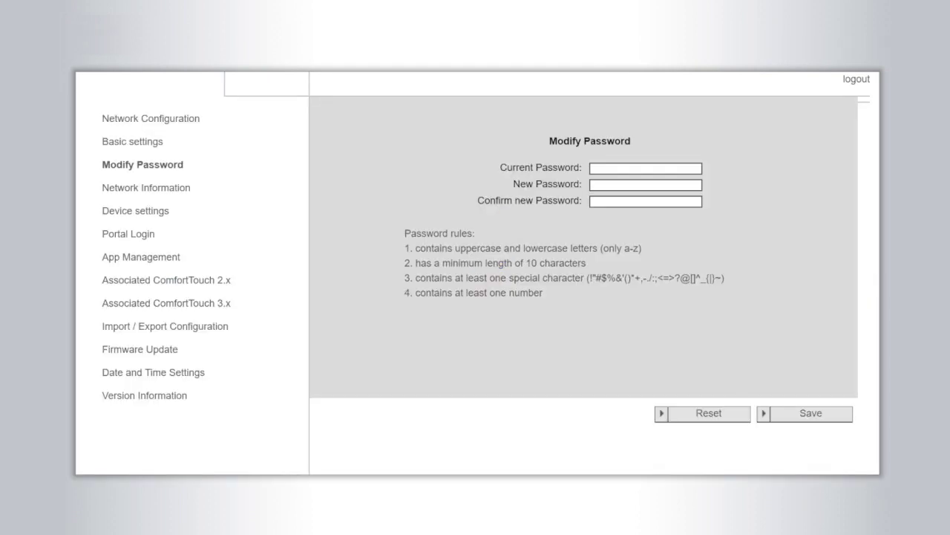
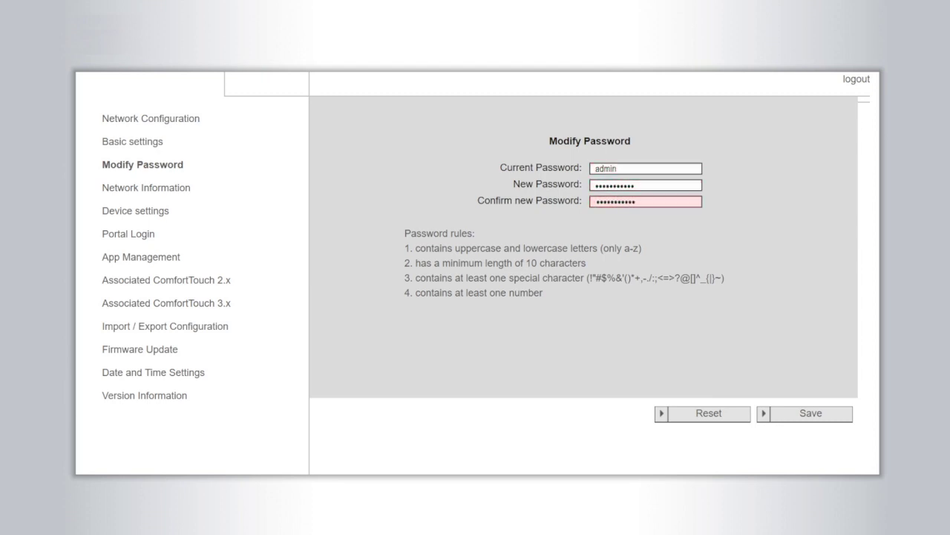
Step: Check the firmware version information and save the network configuration
click(141, 395)
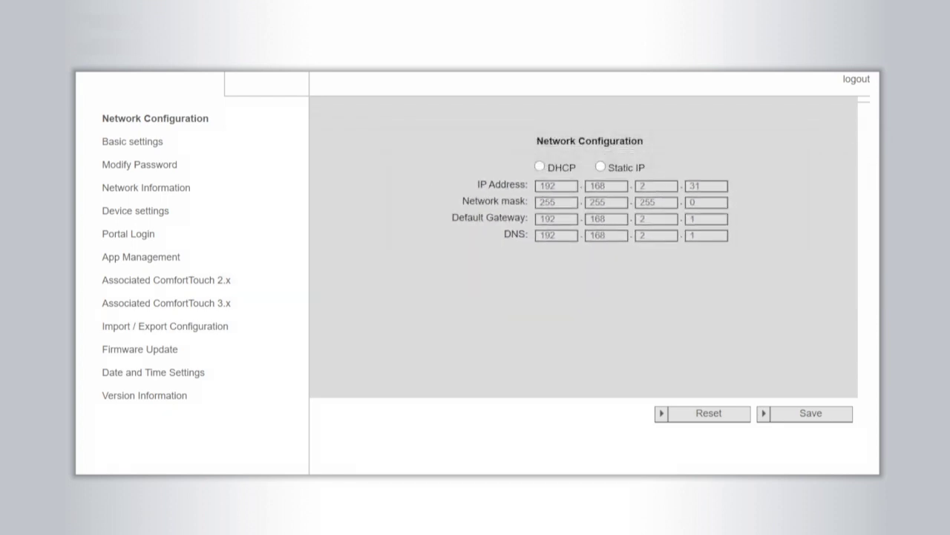
click(811, 414)
click(158, 141)
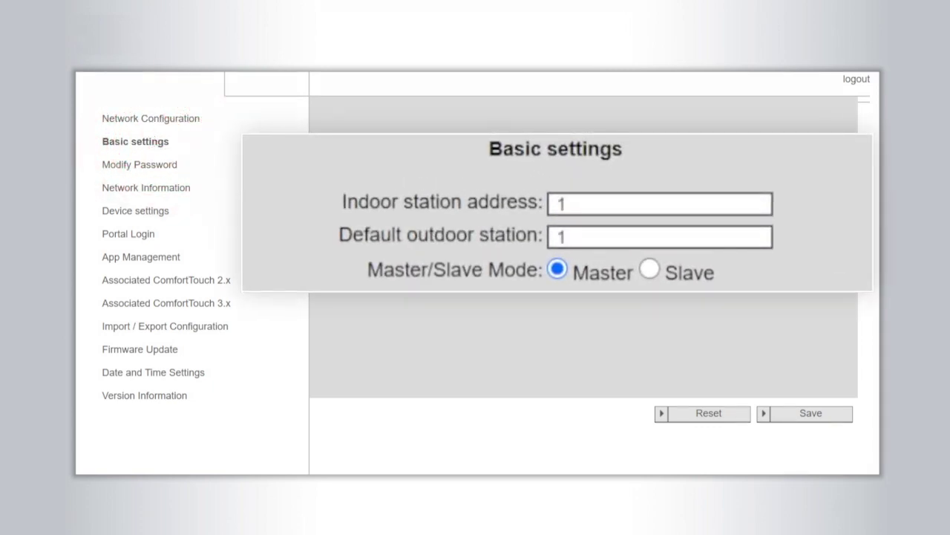
Step: Save the basic settings and add an outdoor station device with ID 1
click(811, 413)
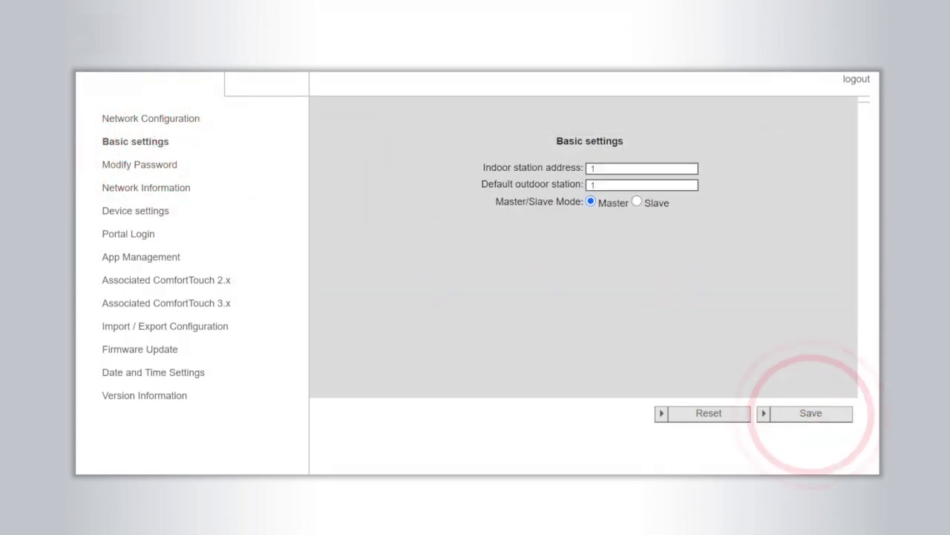
click(156, 213)
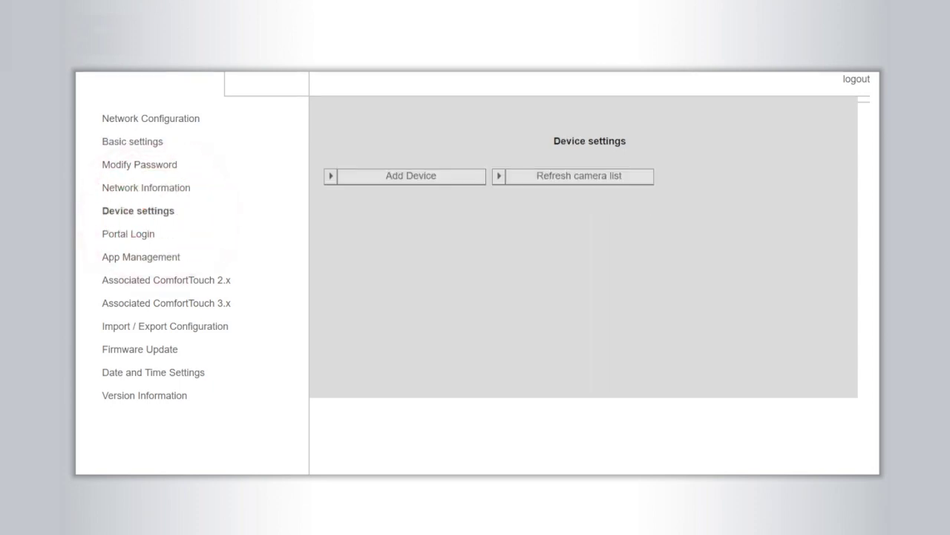
click(416, 178)
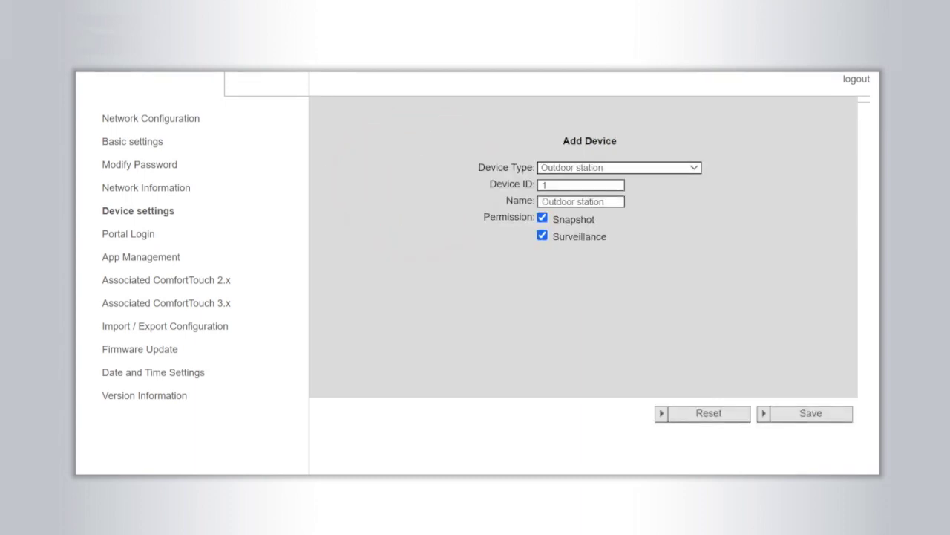
click(808, 414)
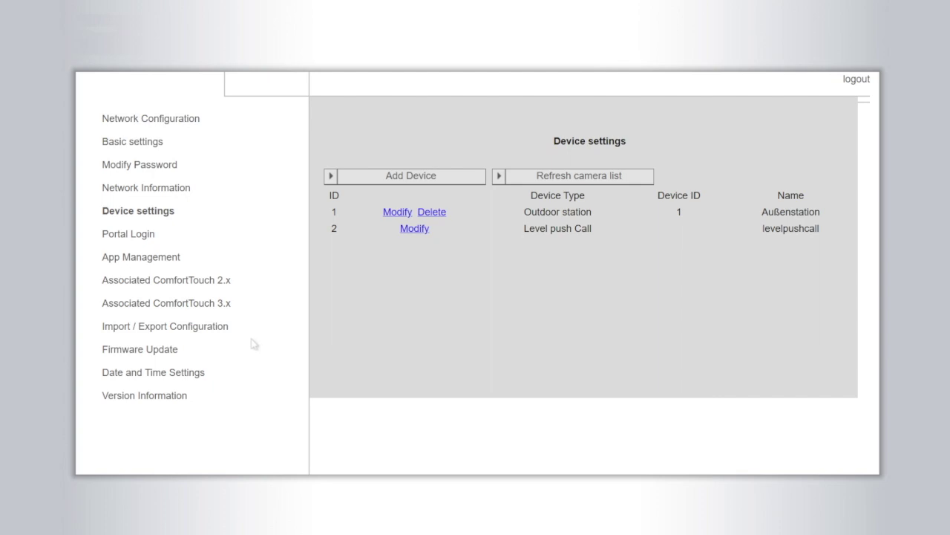
Step: Save date and time settings, then log into the portal with the username, password and friendly name IPGW_NEW
click(187, 371)
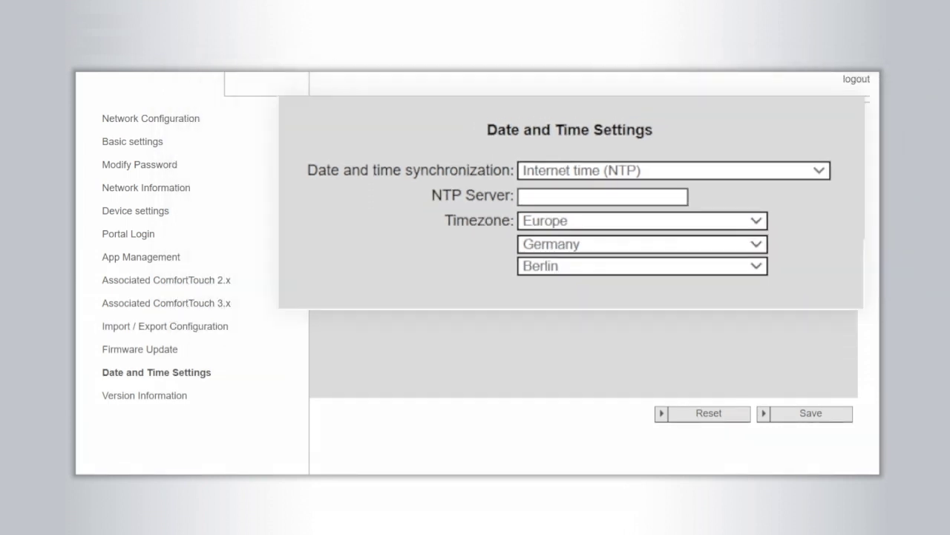
click(808, 414)
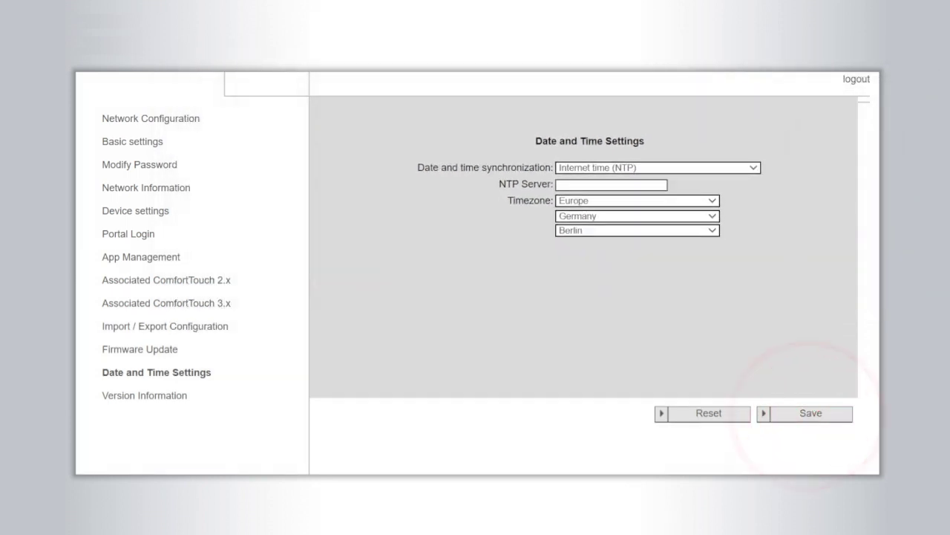
click(152, 234)
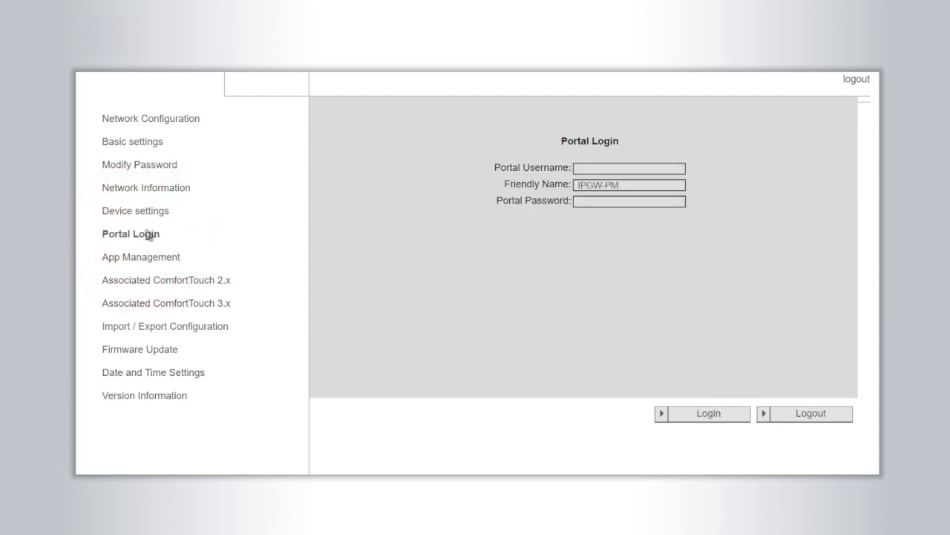
text(john d)
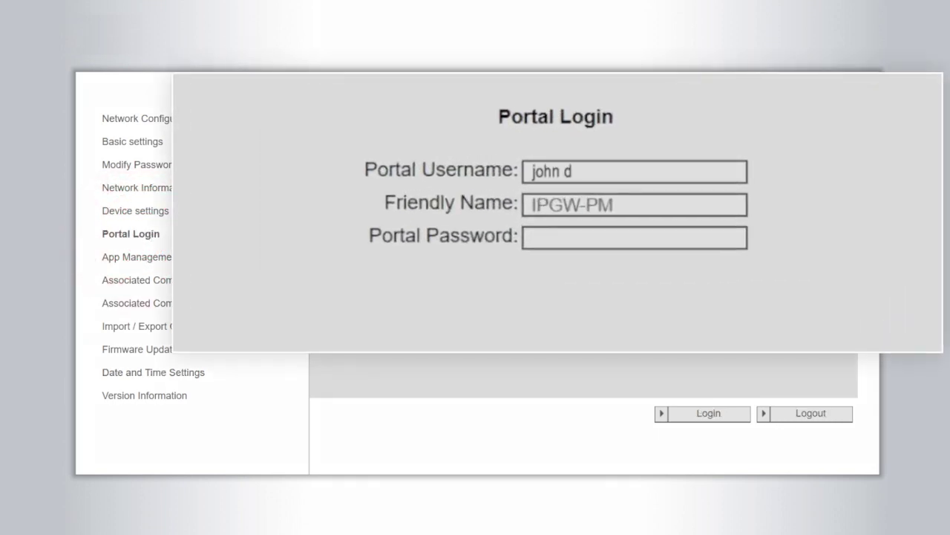
text(oe)
text(•••••••••••)
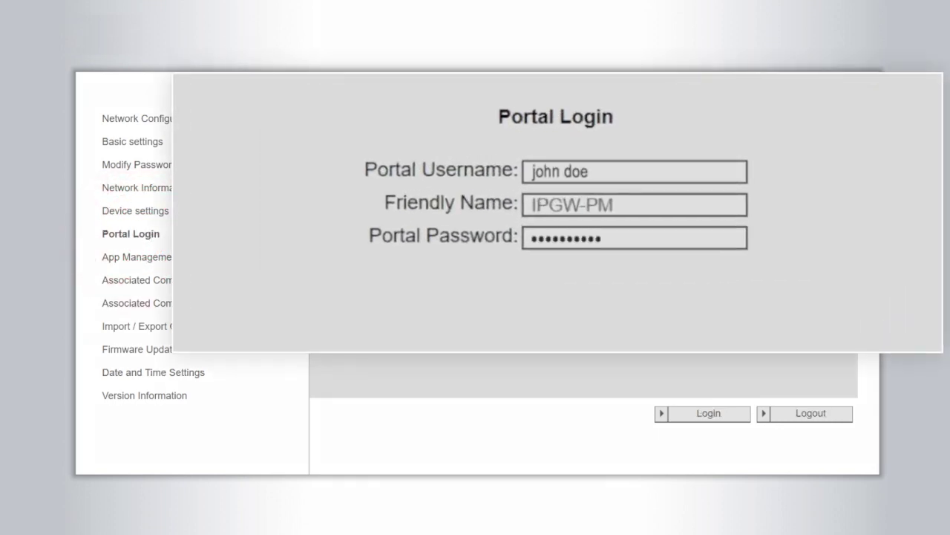
text(•)
text(IP)
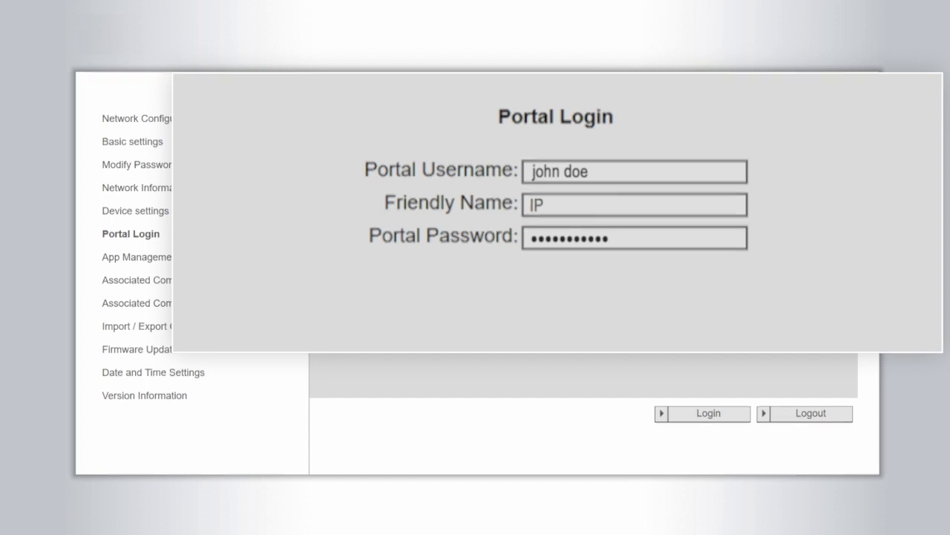
text(GW_NEW)
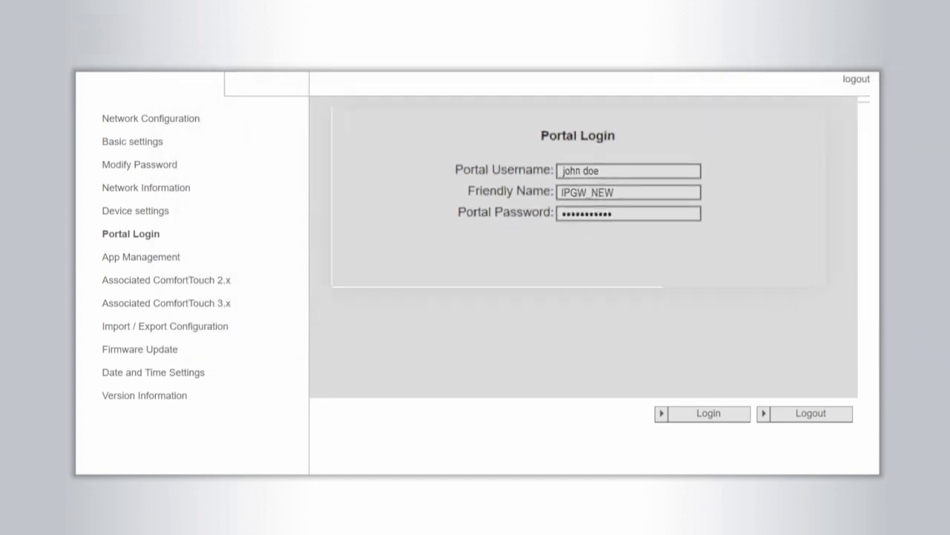
click(707, 413)
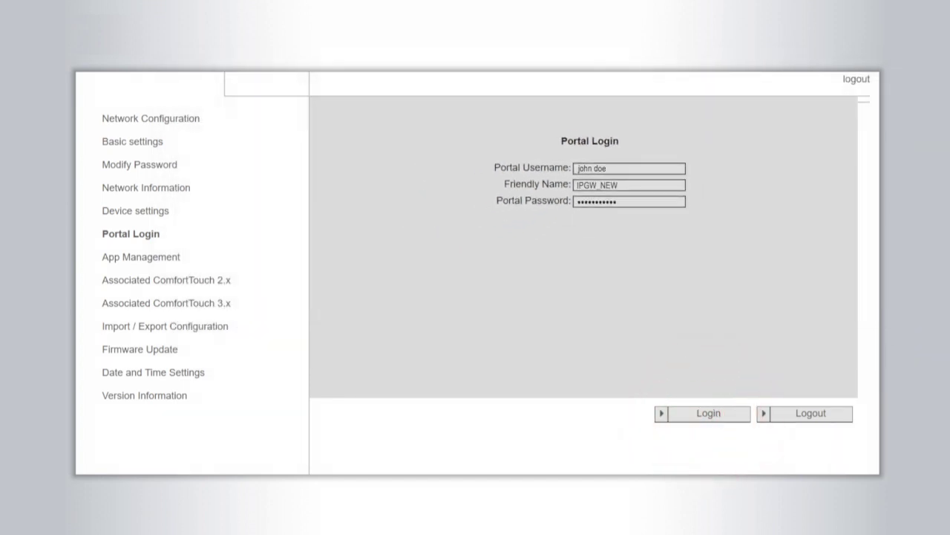
Step: Send a pairing request to IPGW-PM from the ABB-Welcome app via Pair Devices > IP Gateway/Touch Panel
click(168, 257)
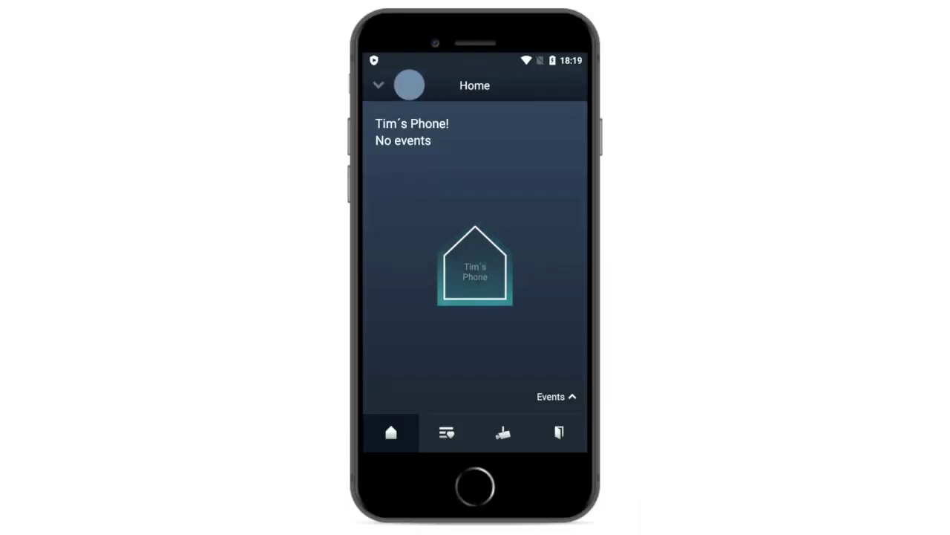
click(378, 85)
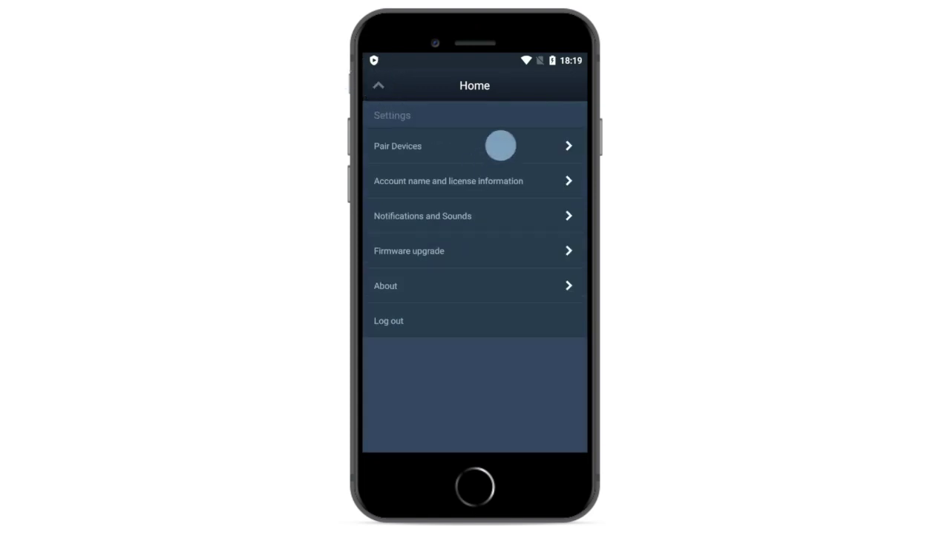
click(500, 146)
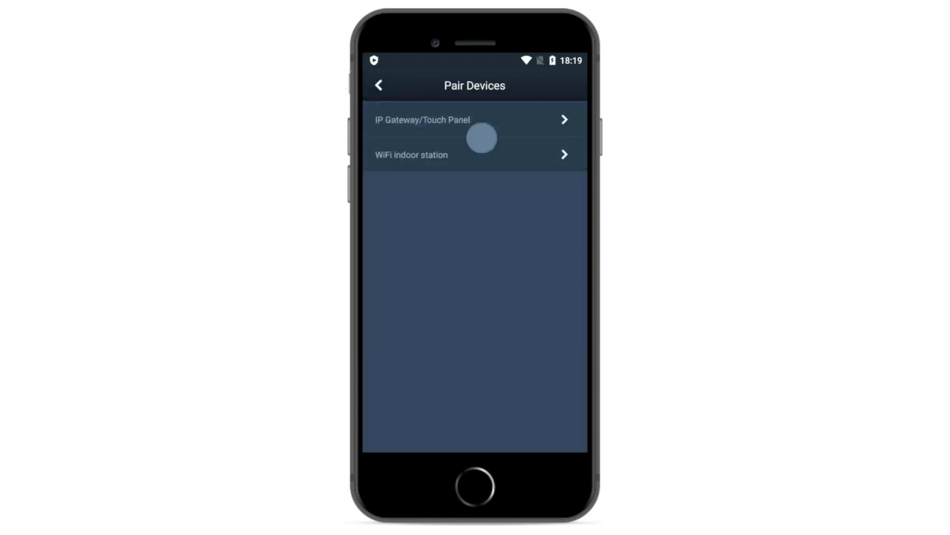
click(491, 117)
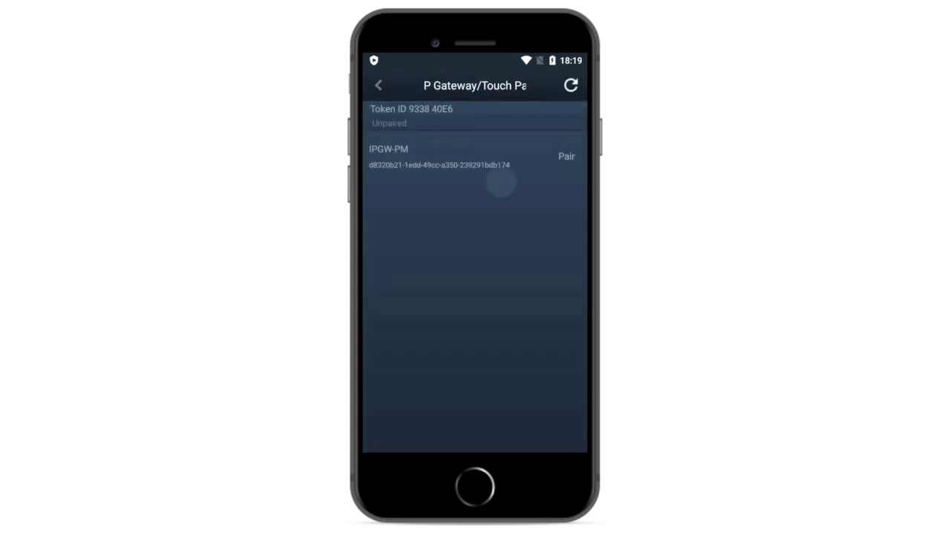
click(566, 158)
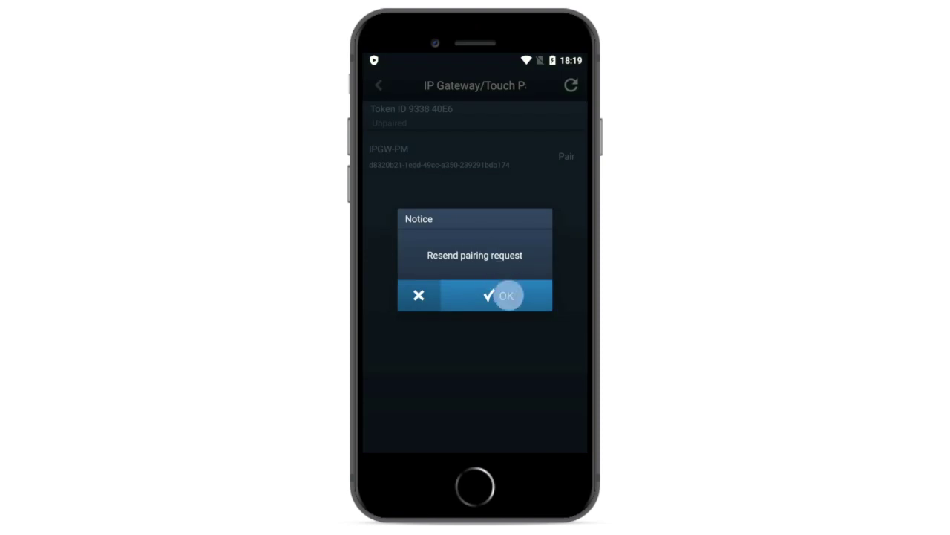
click(507, 296)
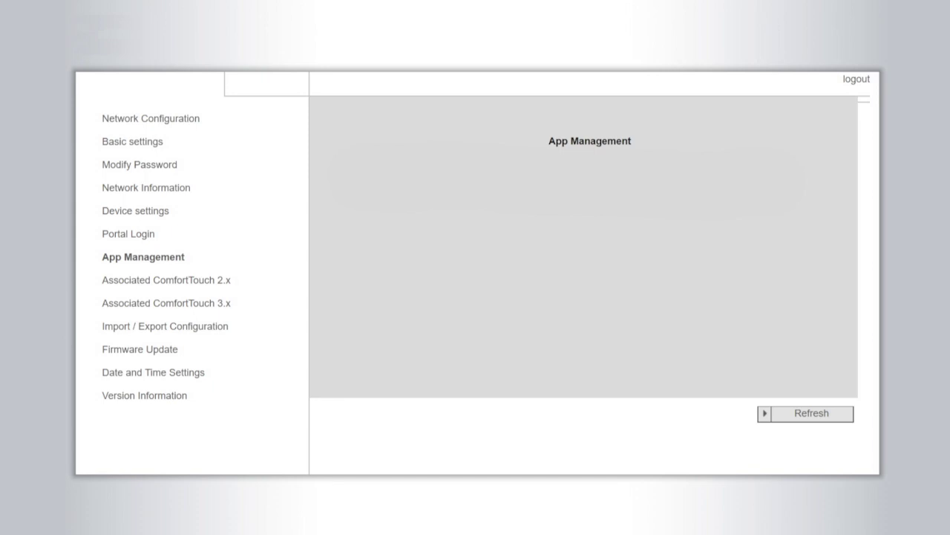
Step: Refresh the app list, save the phone's permissions, and confirm pairing with the integrity code
click(812, 415)
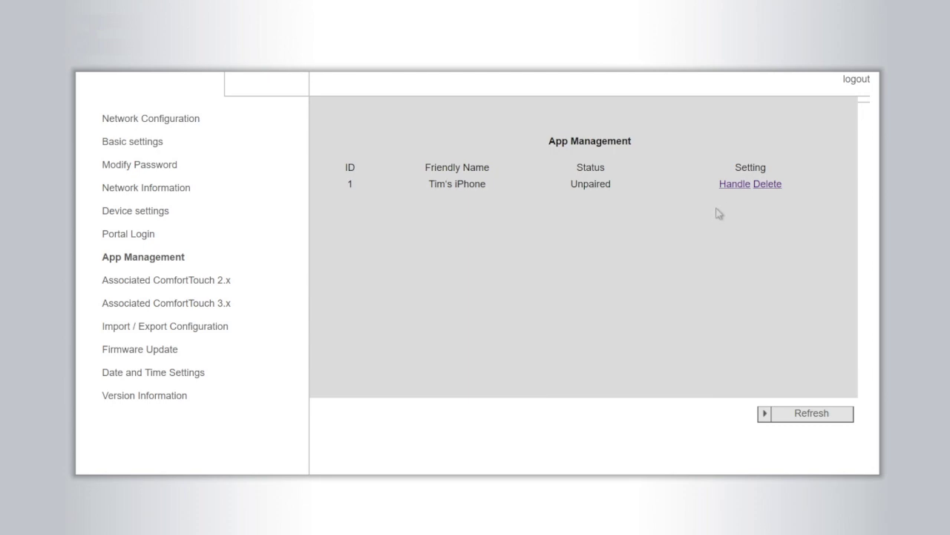
click(734, 186)
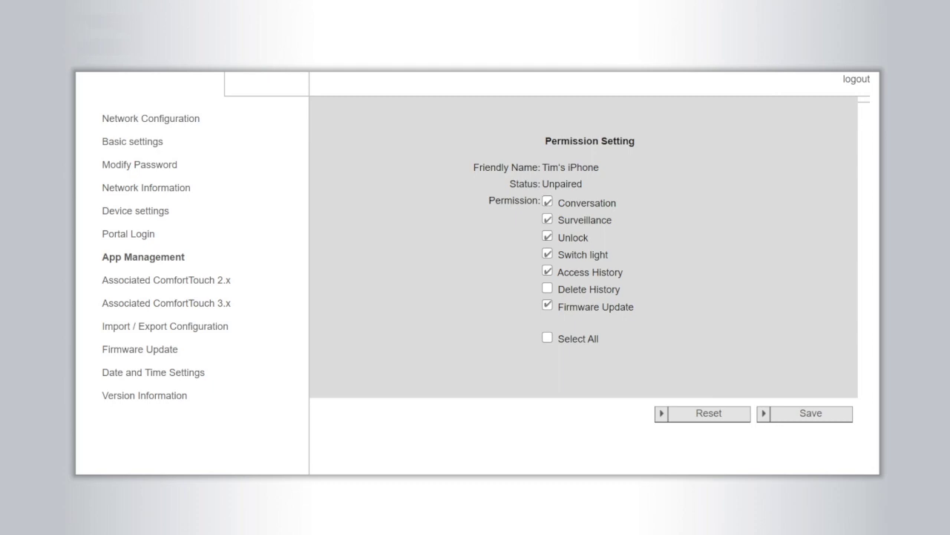
click(812, 414)
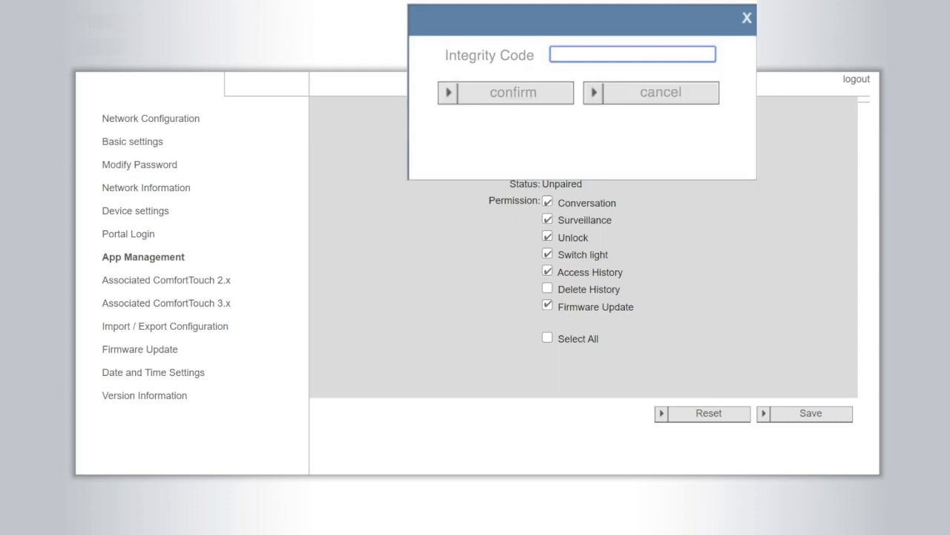
text(••••••••••••••)
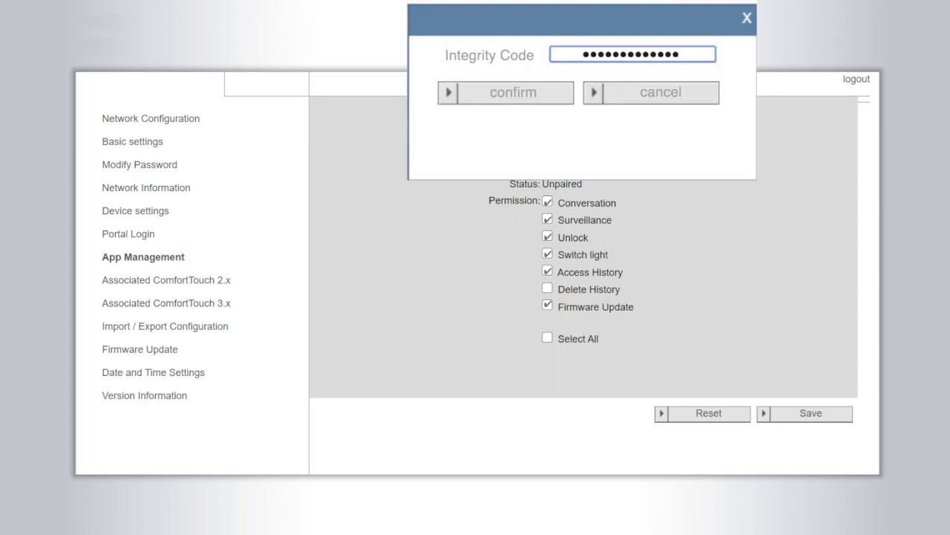
click(516, 96)
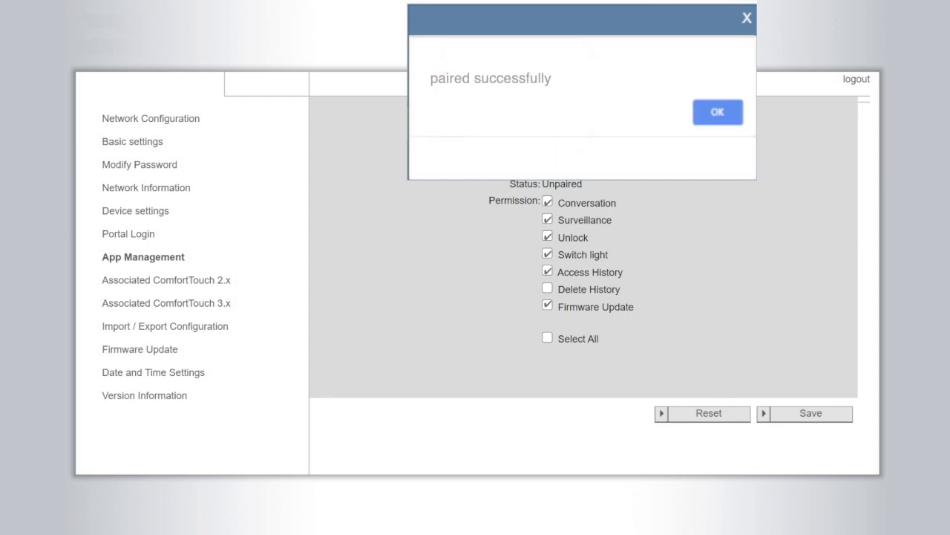
click(718, 111)
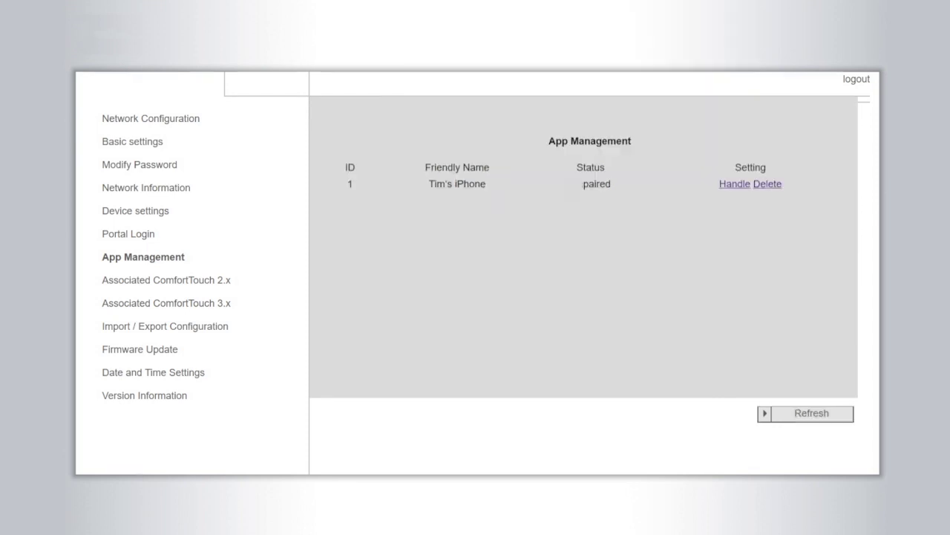